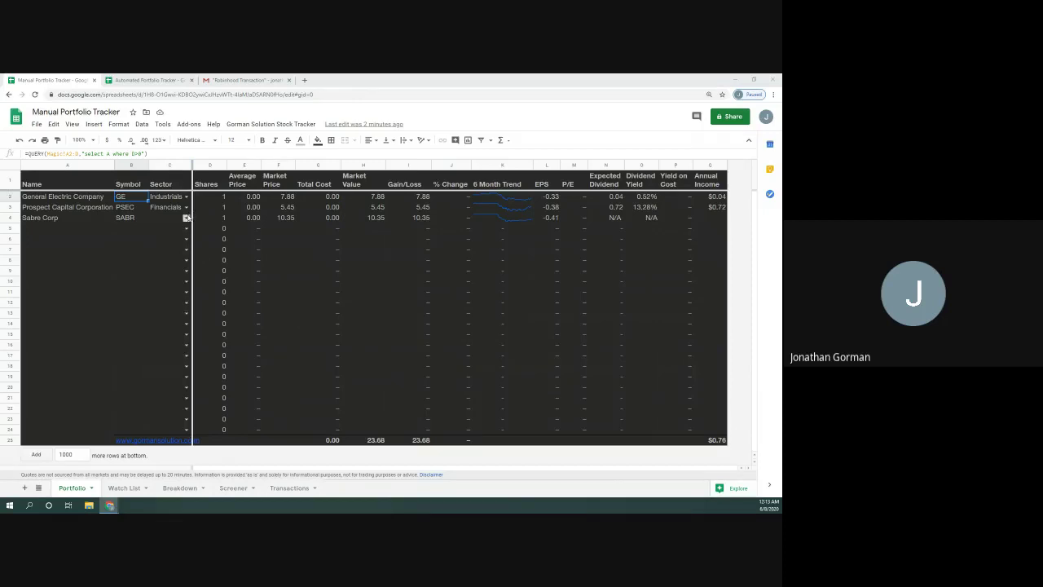
Tag Sabre Corp as Tech in the C4 Sector dropdown, then go to Transactions
{"action": "left_click", "coordinate": [187, 217]}
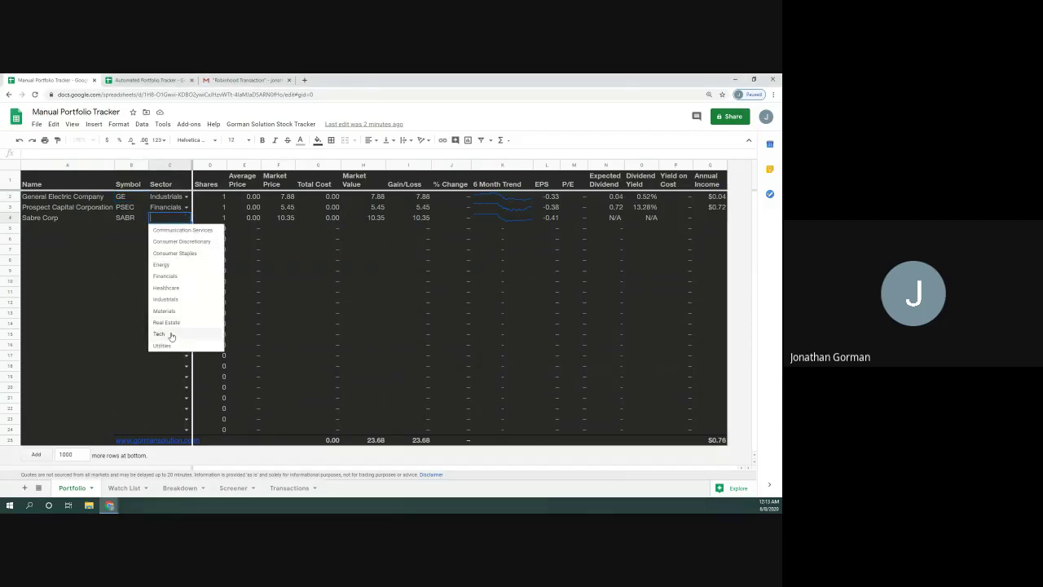
{"action": "left_click", "coordinate": [172, 334]}
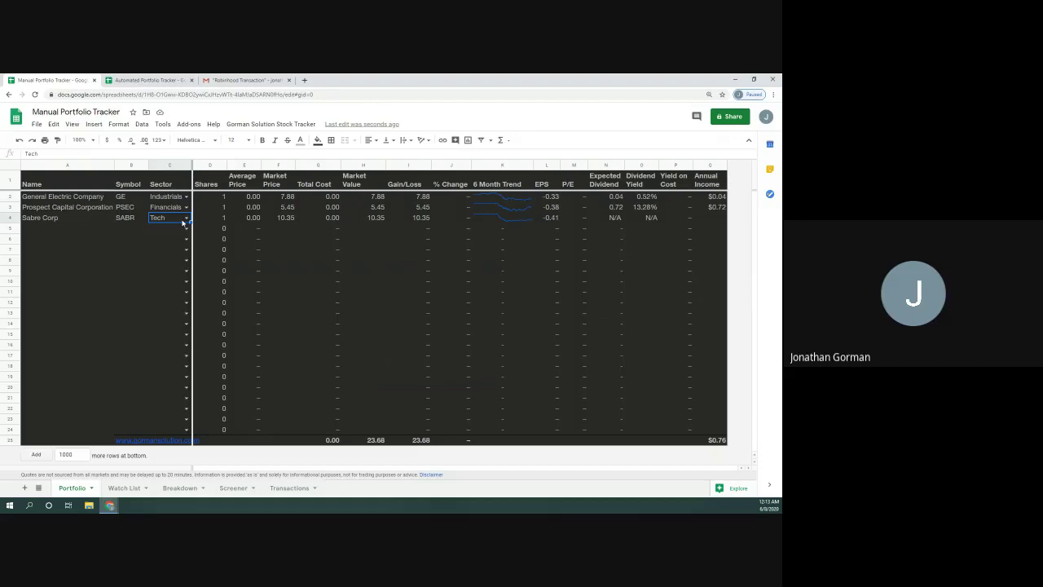
{"action": "left_click", "coordinate": [296, 488]}
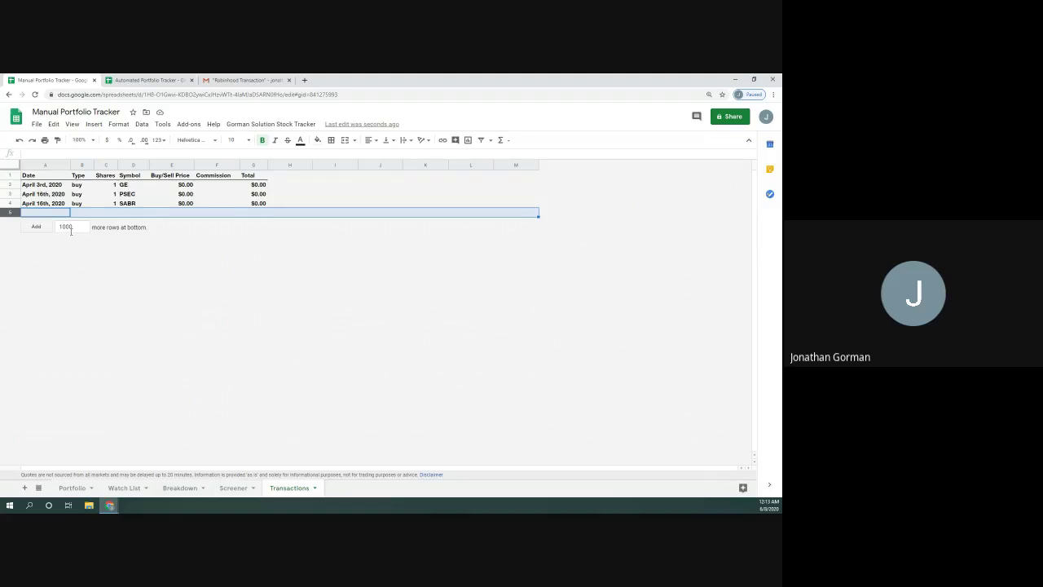
Log a June 8th, 2020 buy of 4 VZ at 58 in row 5, and check G2's formula
{"action": "left_click", "coordinate": [50, 213]}
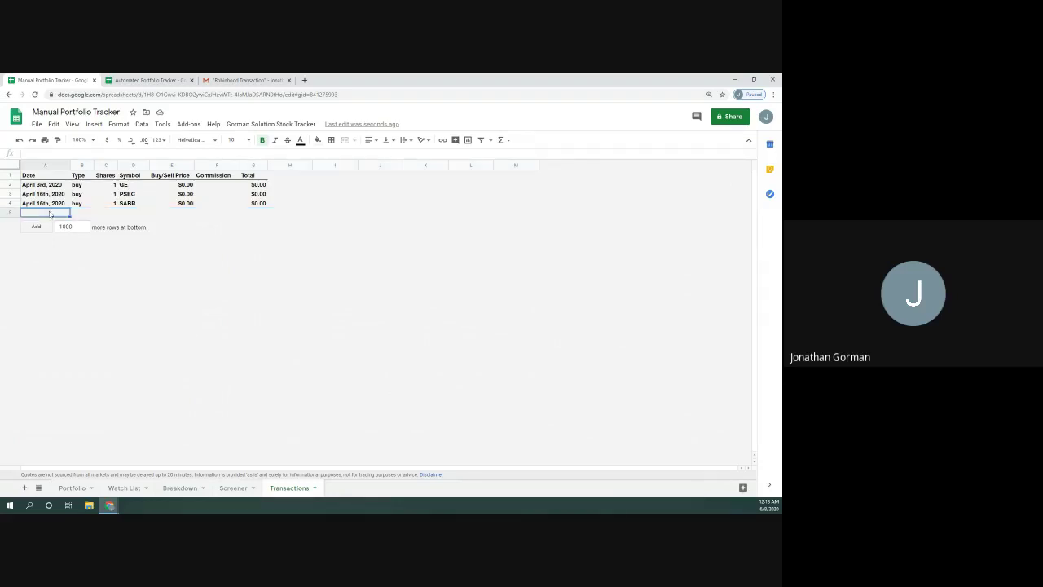
{"action": "type", "text": "J"}
{"action": "type", "text": "une 8th"}
{"action": "type", "text": ","}
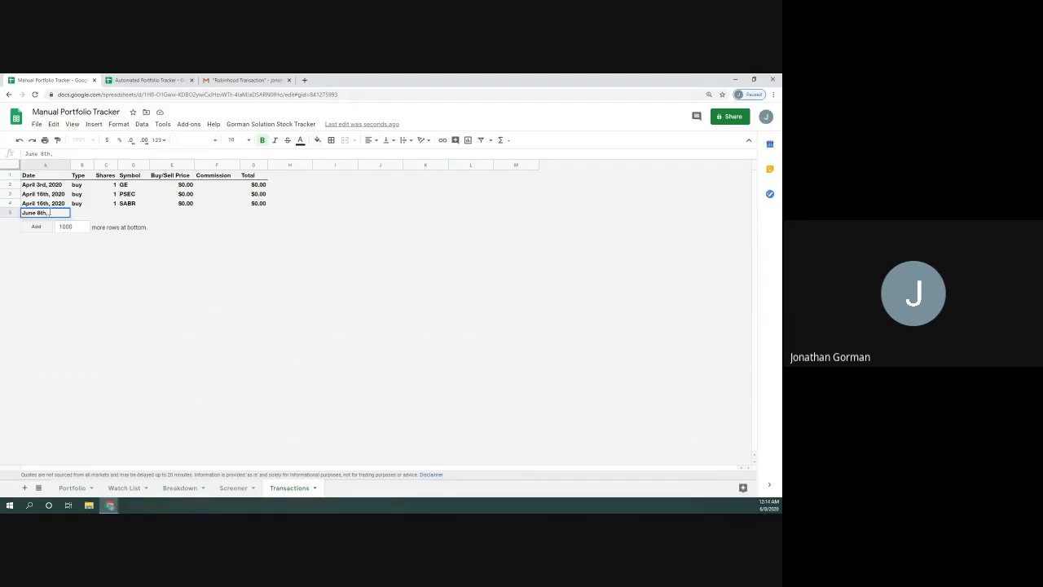
{"action": "type", "text": " 2020"}
{"action": "key", "text": "Tab"}
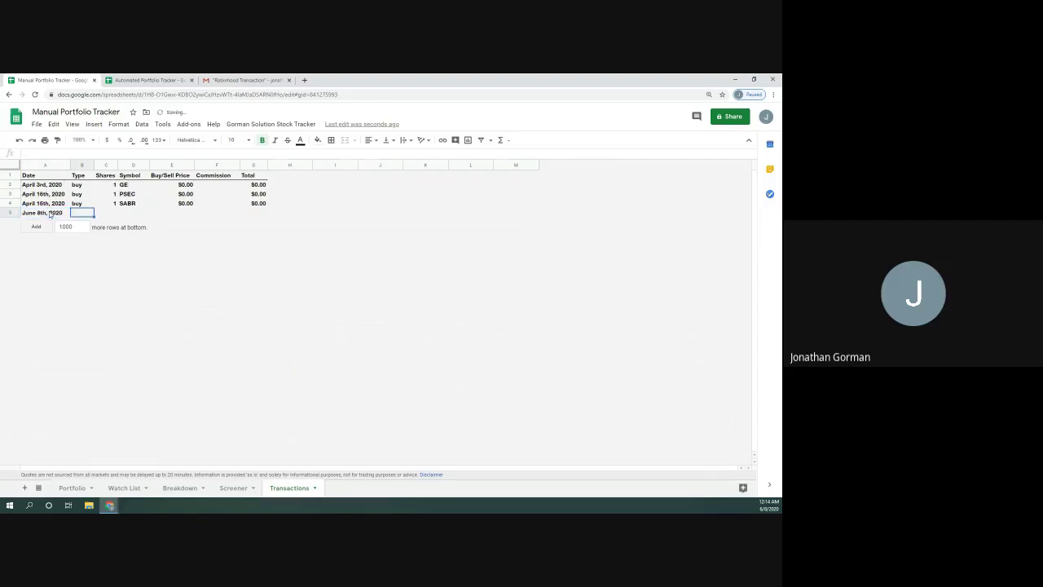
{"action": "type", "text": "buy"}
{"action": "key", "text": "Tab"}
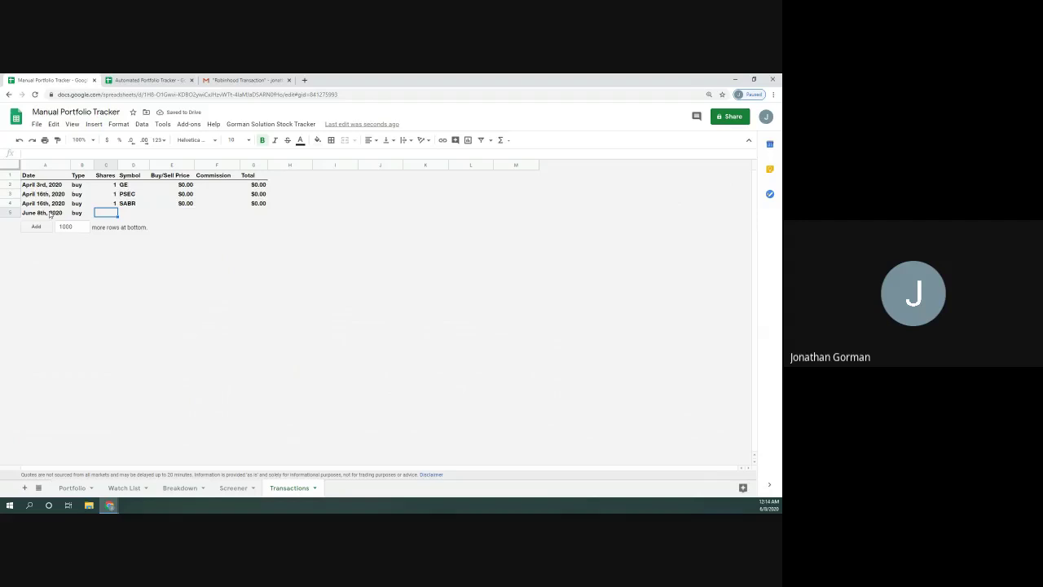
{"action": "type", "text": "4"}
{"action": "key", "text": "Tab"}
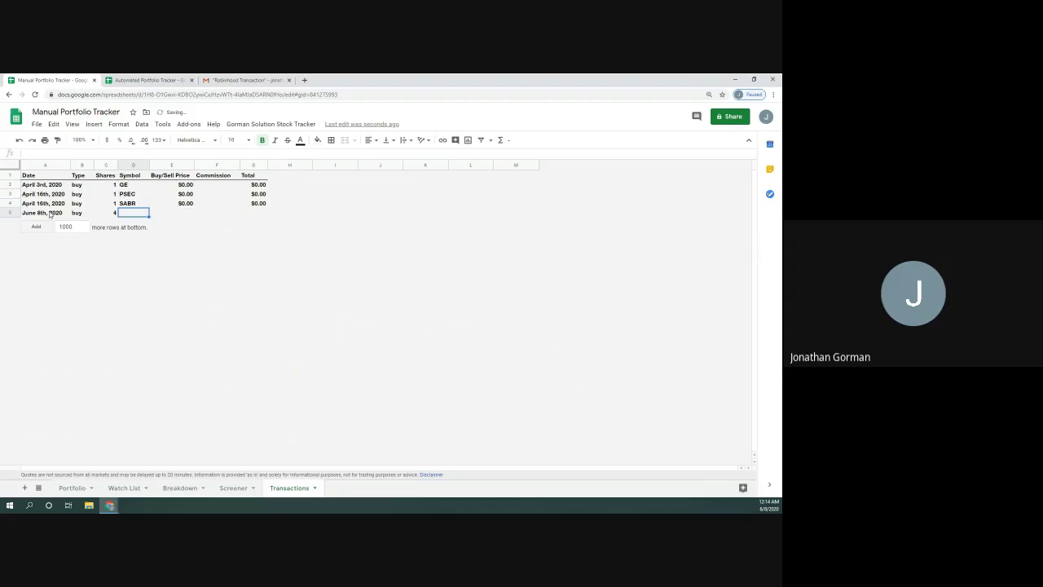
{"action": "type", "text": "VZ"}
{"action": "key", "text": "Tab"}
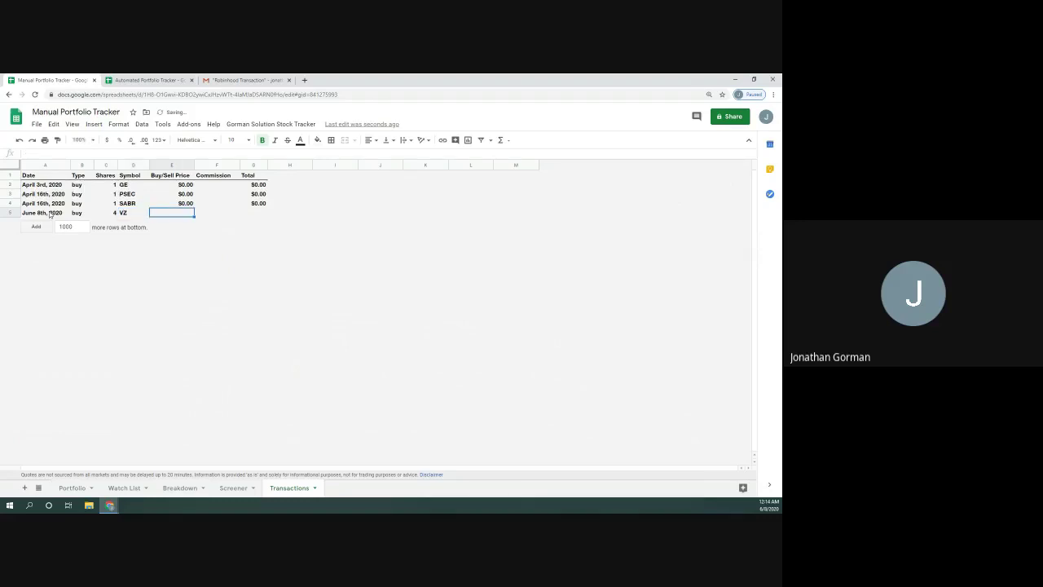
{"action": "type", "text": "58"}
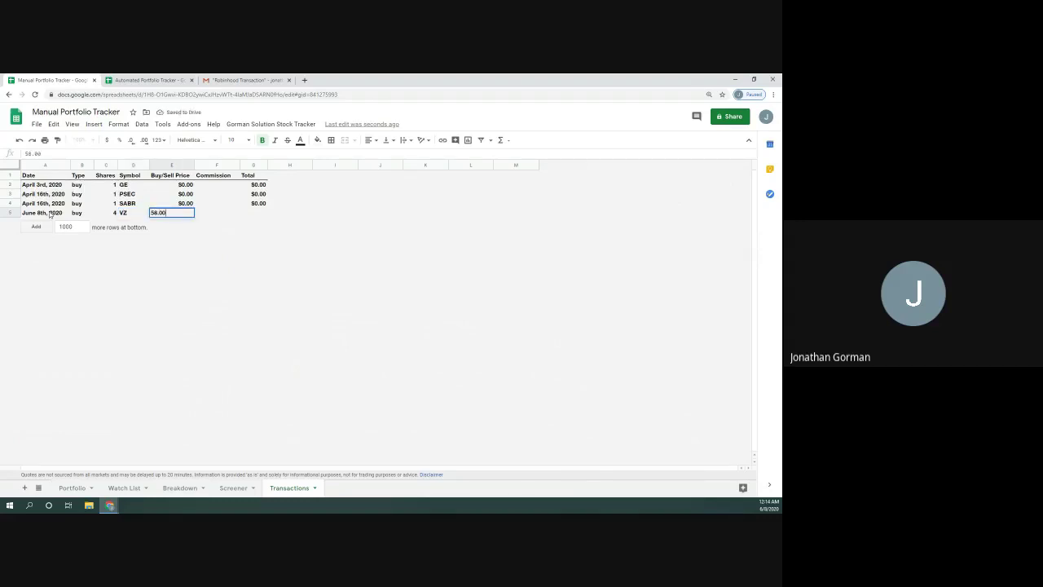
{"action": "key", "text": "Tab"}
{"action": "key", "text": "Tab"}
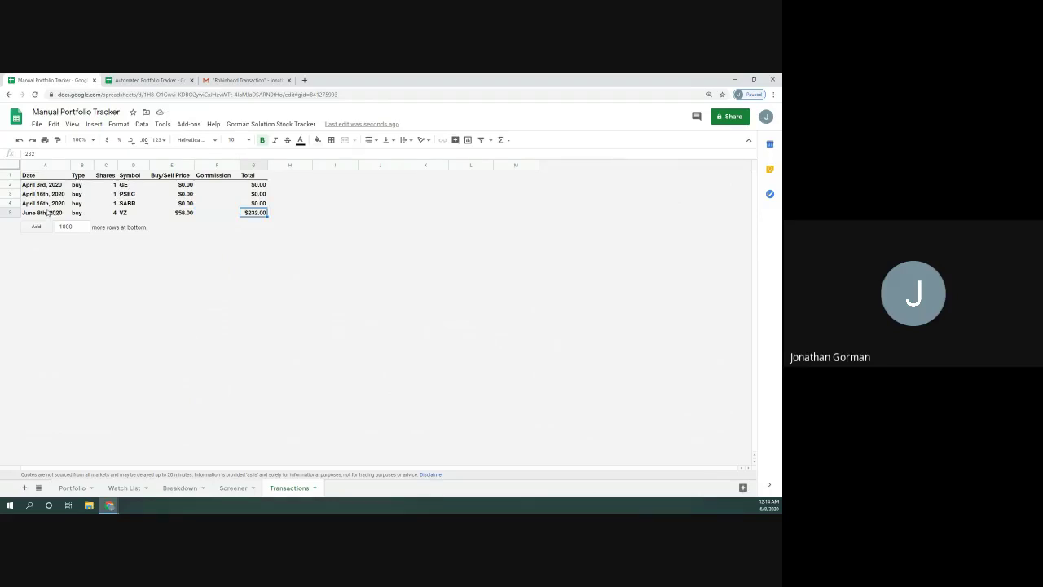
{"action": "key", "text": "Up"}
{"action": "key", "text": "Up"}
{"action": "key", "text": "Up"}
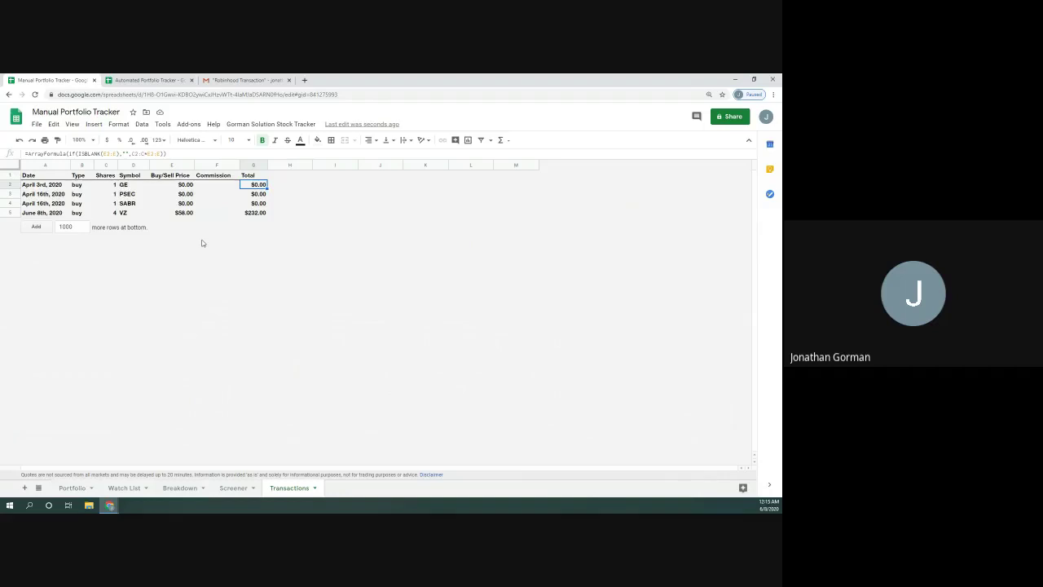
Review the new VZ row on Portfolio, then view the Watch List
{"action": "left_click", "coordinate": [71, 487]}
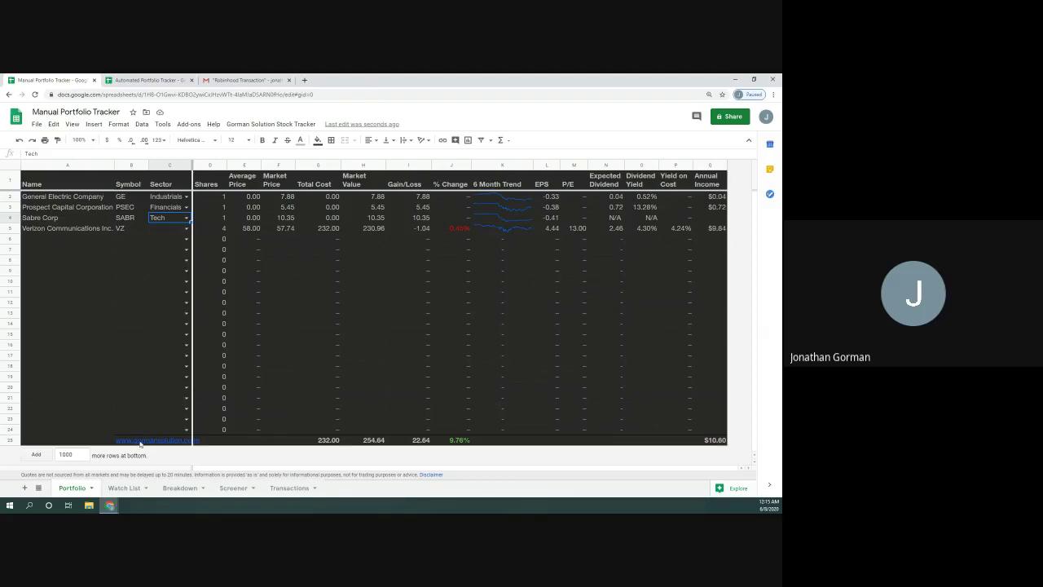
{"action": "left_click", "coordinate": [126, 488]}
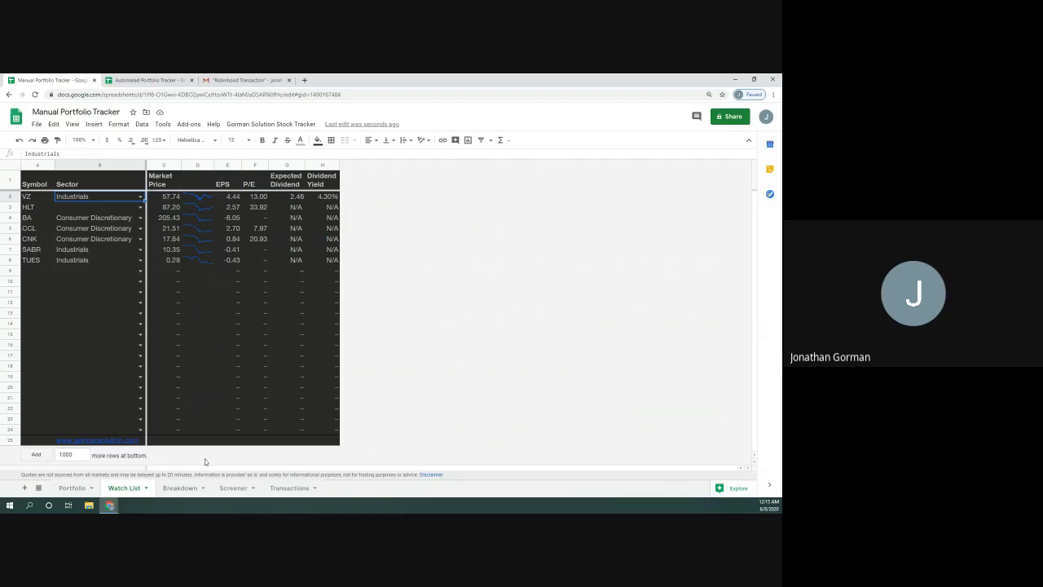
Show the Breakdown sheet, where VZ dominates investment and yearly dividends
{"action": "left_click", "coordinate": [181, 490]}
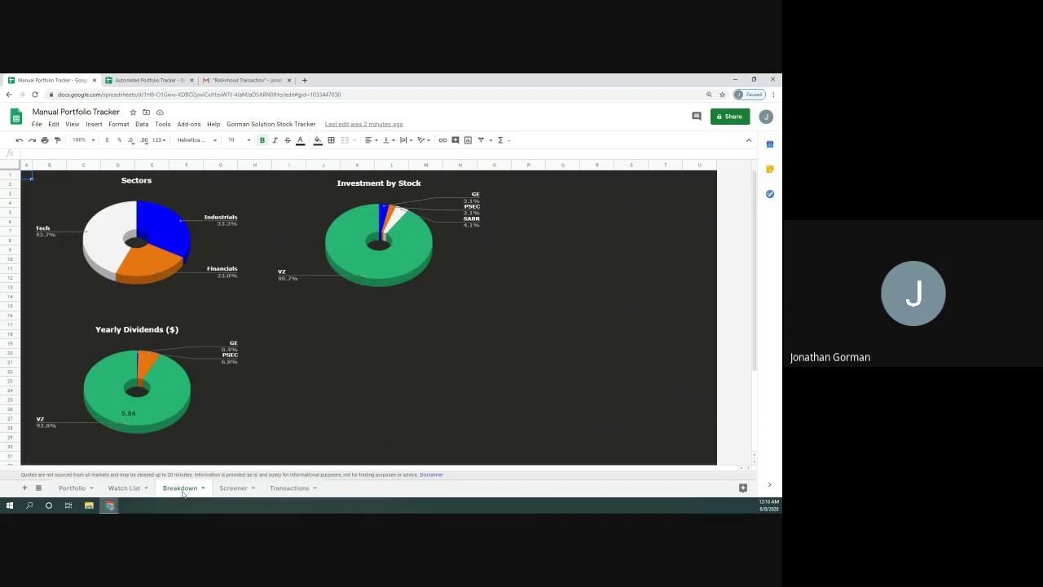
Flip through Portfolio and Breakdown to the Screener sheet showing CCL fundamentals
{"action": "left_click", "coordinate": [72, 487]}
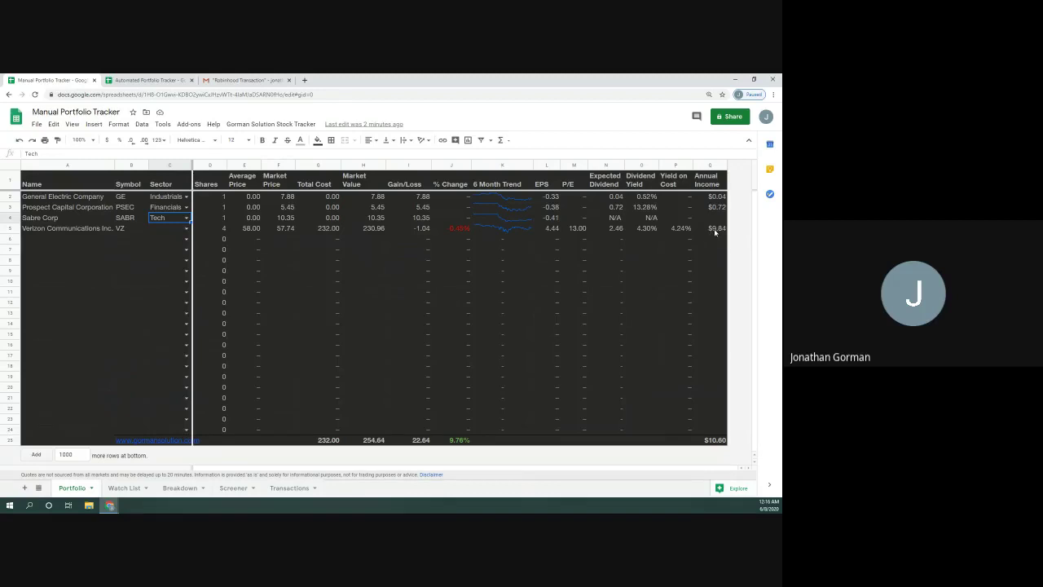
{"action": "left_click", "coordinate": [183, 489]}
{"action": "left_click", "coordinate": [227, 488]}
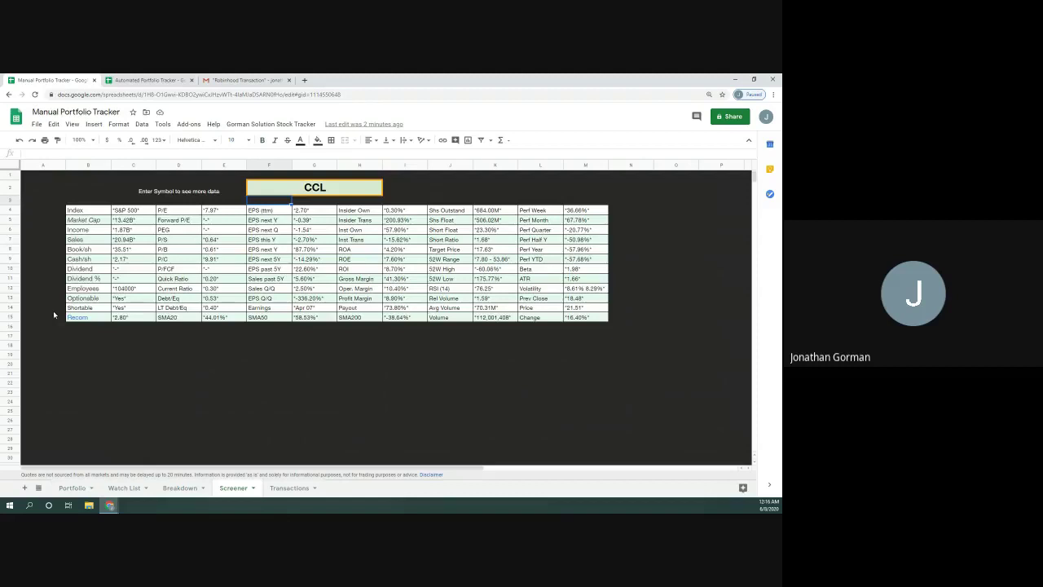
Load VZ in the Screener symbol cell, restore CCL, and return to Transactions
{"action": "left_click", "coordinate": [86, 210]}
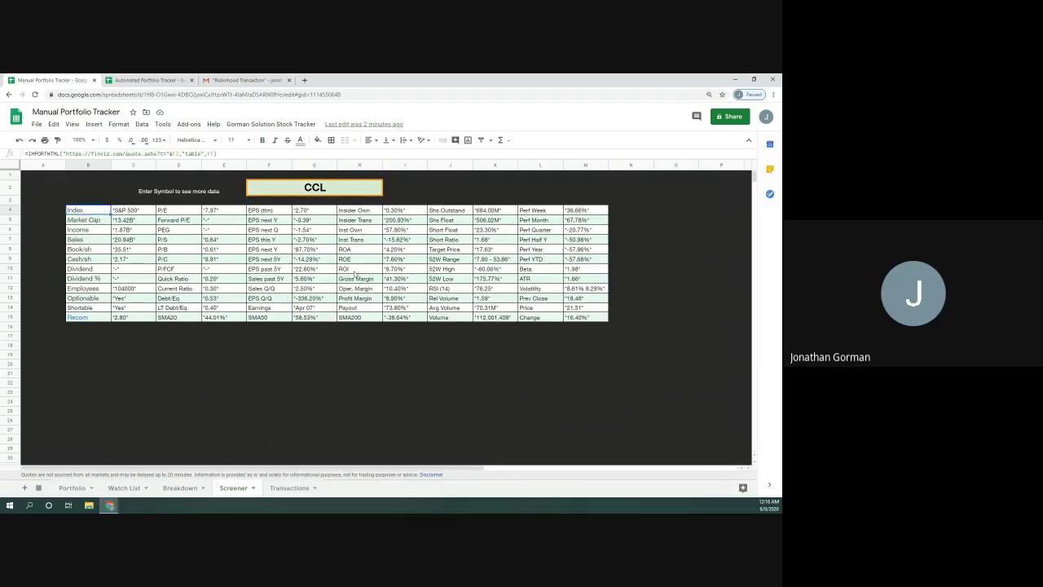
{"action": "left_click", "coordinate": [343, 190]}
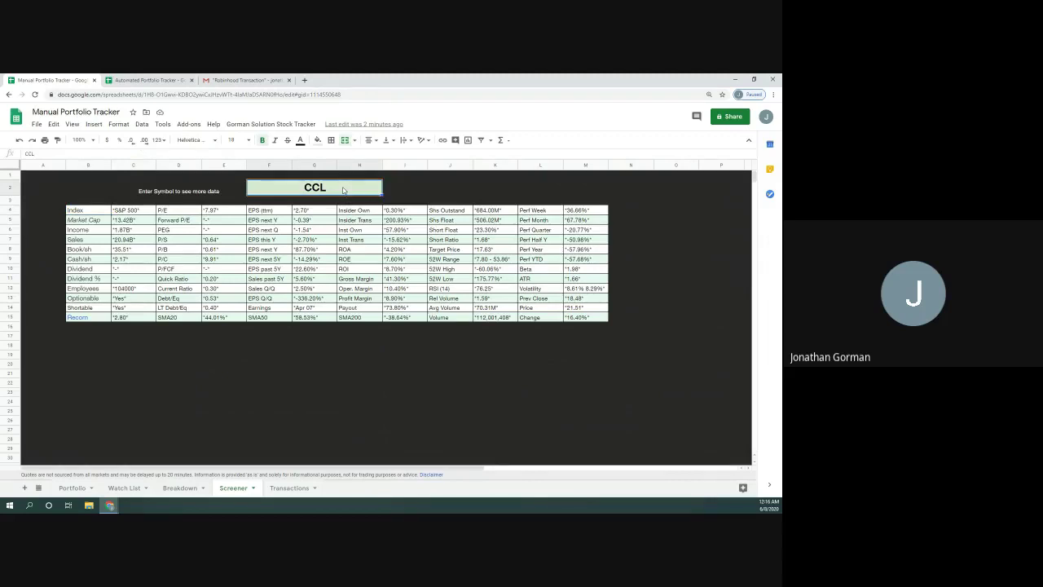
{"action": "type", "text": "VZ"}
{"action": "key", "text": "Return"}
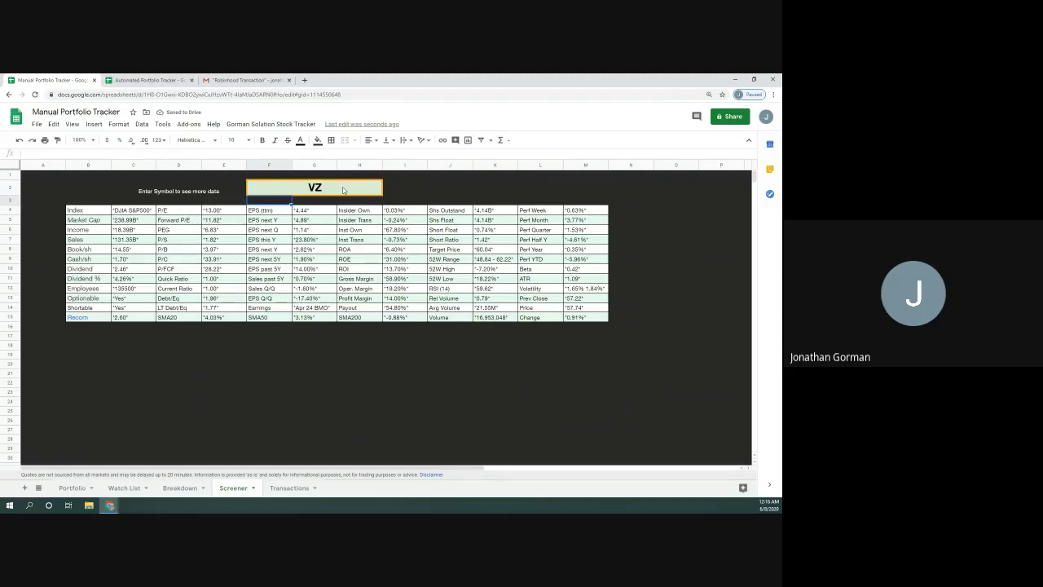
{"action": "left_click", "coordinate": [343, 190]}
{"action": "type", "text": "CC"}
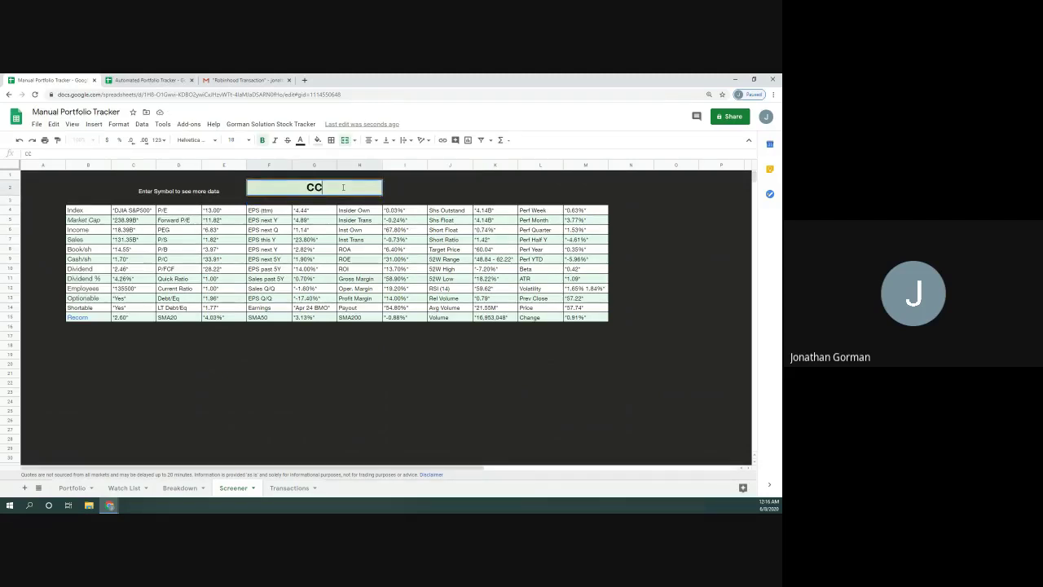
{"action": "type", "text": "L"}
{"action": "key", "text": "Return"}
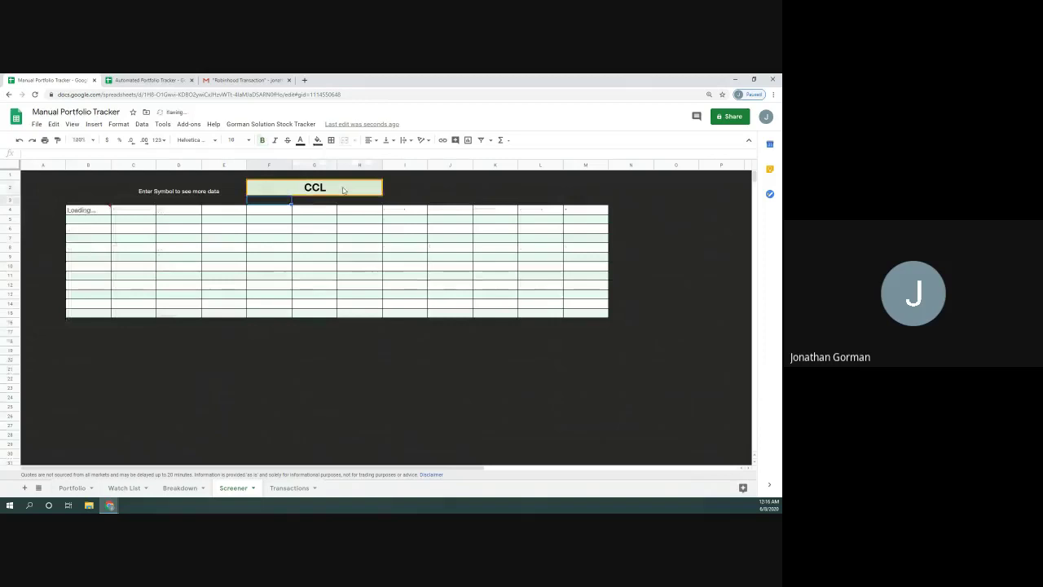
{"action": "left_click", "coordinate": [289, 489]}
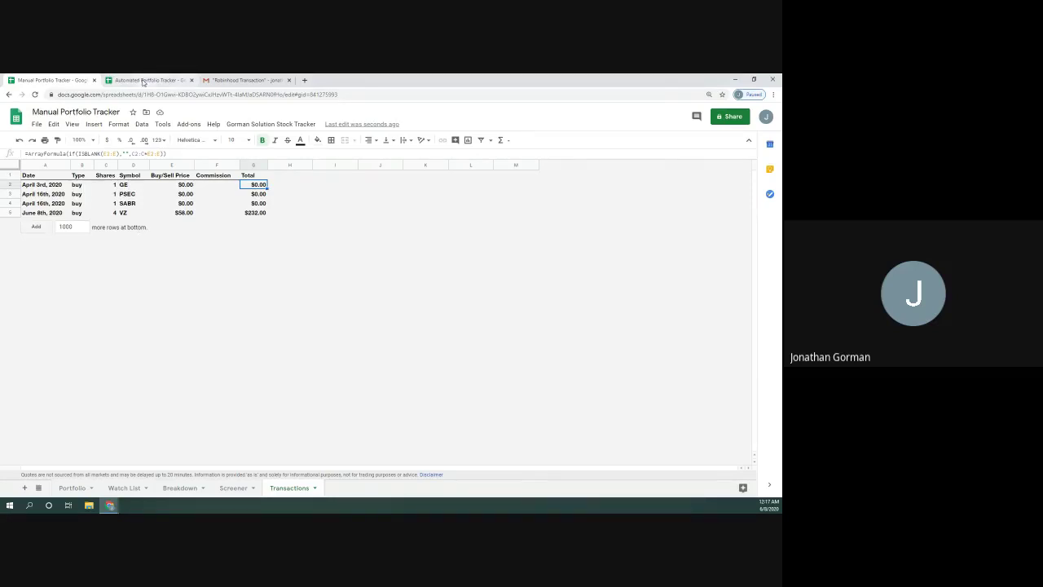
Switch to the Automated Portfolio Tracker browser tab showing its Portfolio sheet
{"action": "left_click", "coordinate": [142, 80]}
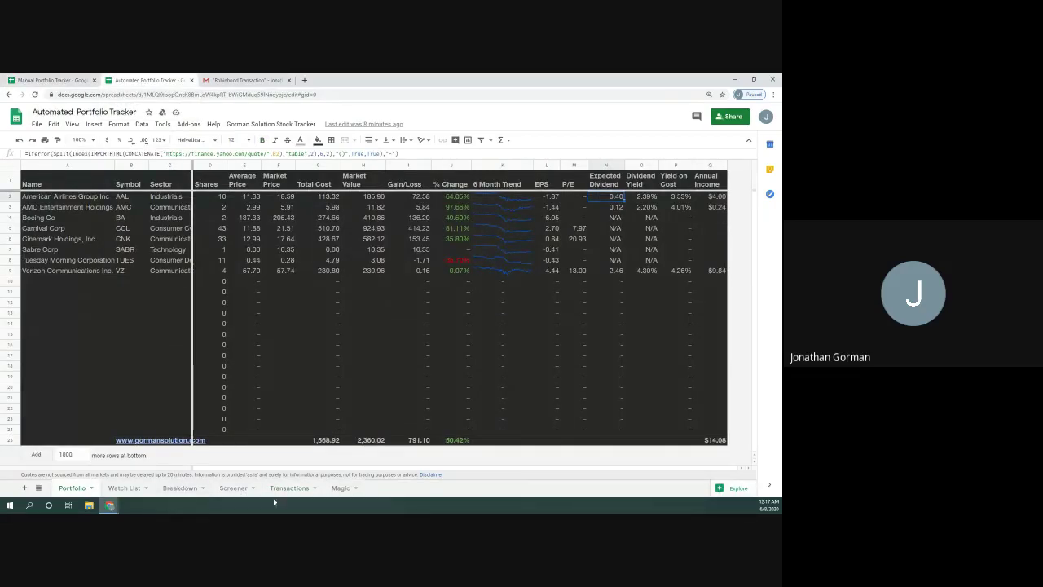
Hide the Magic sheet
{"action": "left_click", "coordinate": [339, 488]}
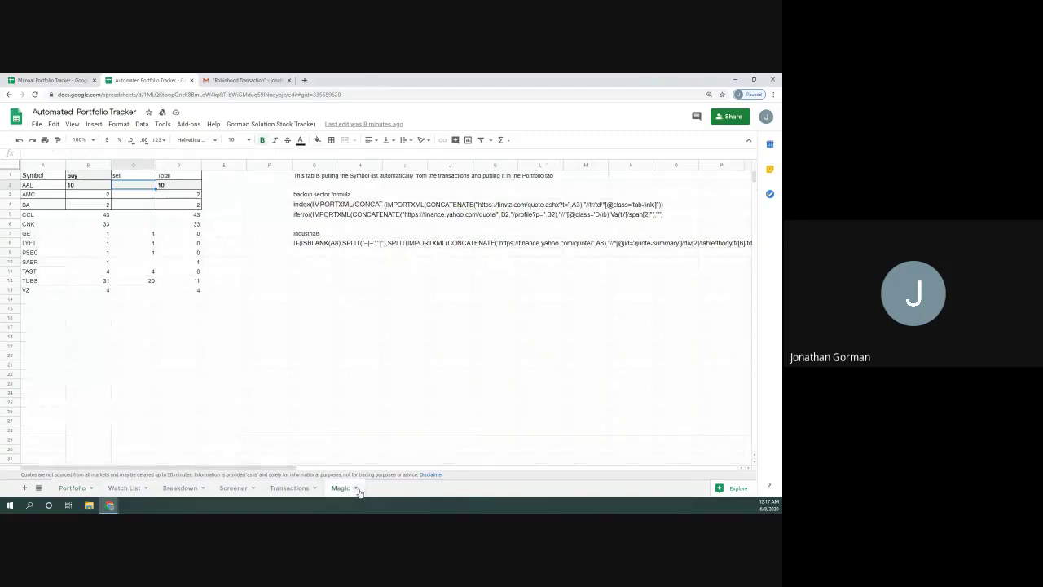
{"action": "left_click", "coordinate": [355, 488]}
{"action": "left_click", "coordinate": [345, 418]}
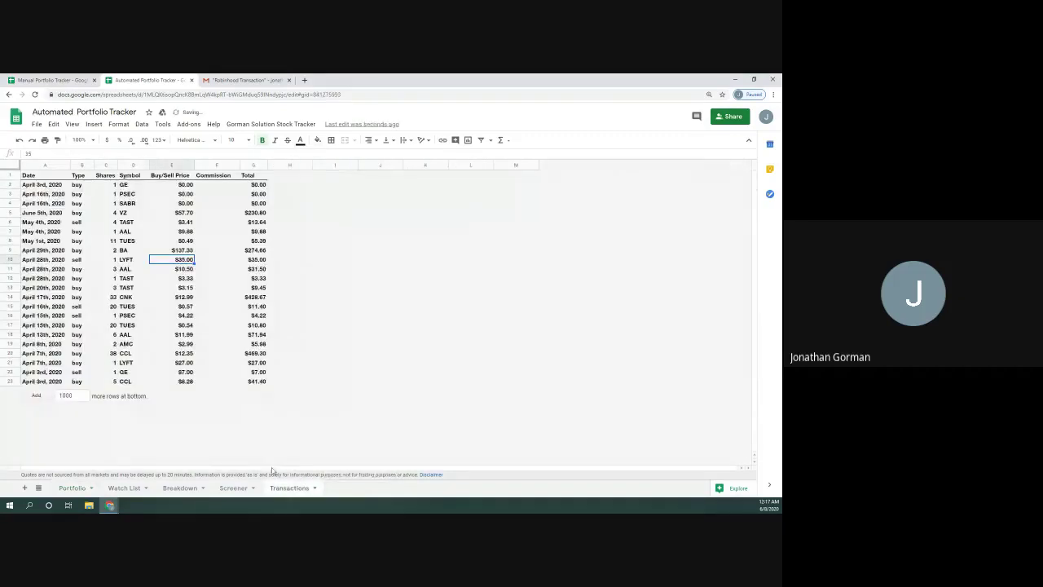
Delete Transactions rows 5–23, keeping only the GE, PSEC and SABR buys
{"action": "left_click_drag", "start_coordinate": [14, 214], "coordinate": [42, 382]}
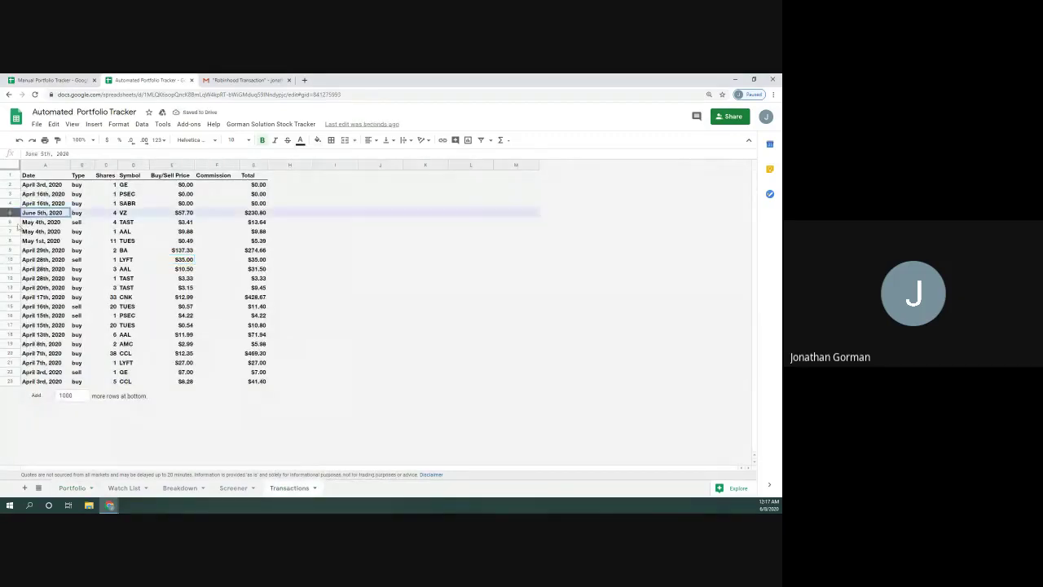
{"action": "right_click", "coordinate": [35, 287]}
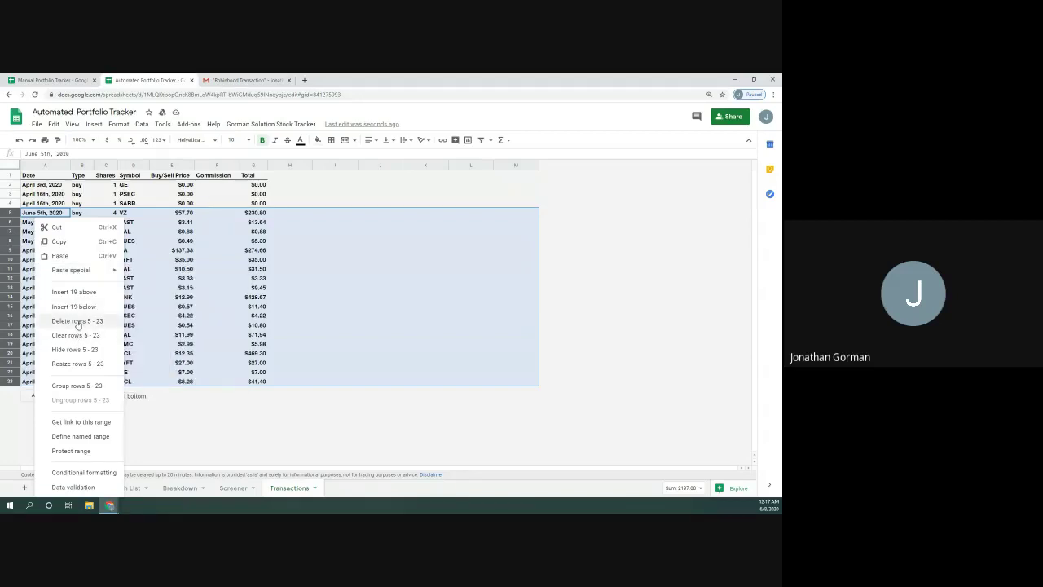
{"action": "left_click", "coordinate": [77, 321]}
{"action": "left_click", "coordinate": [171, 203]}
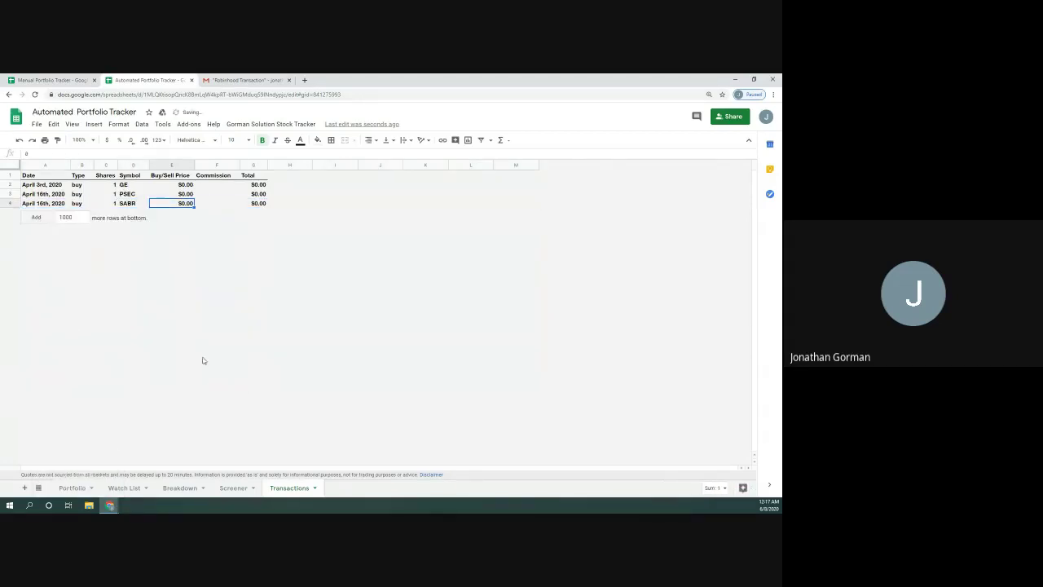
{"action": "left_click", "coordinate": [73, 488]}
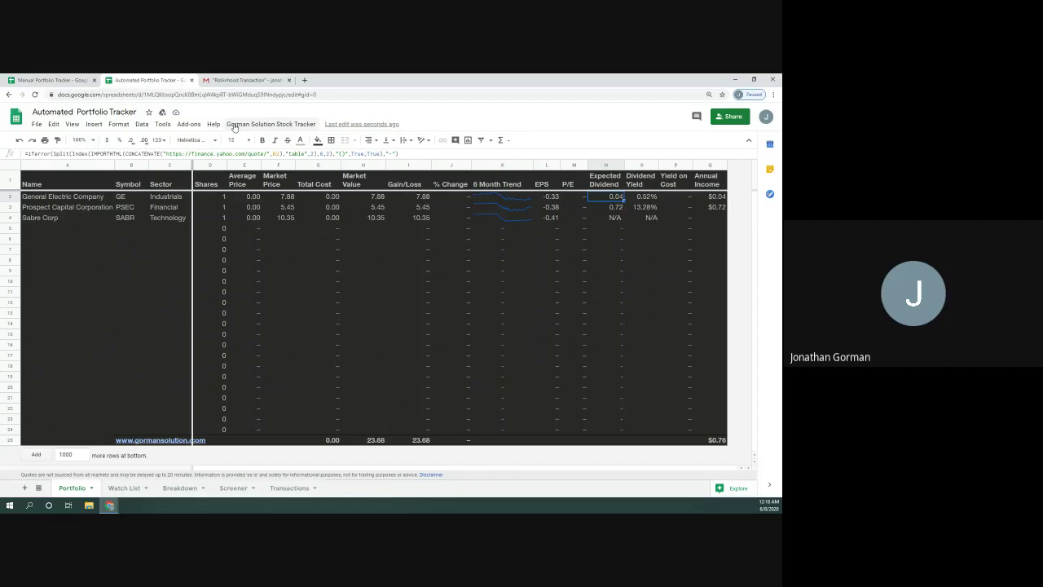
View Steps 1–3 in the Gorman Solution Stock Tracker menu, then switch to Gmail
{"action": "left_click", "coordinate": [237, 126]}
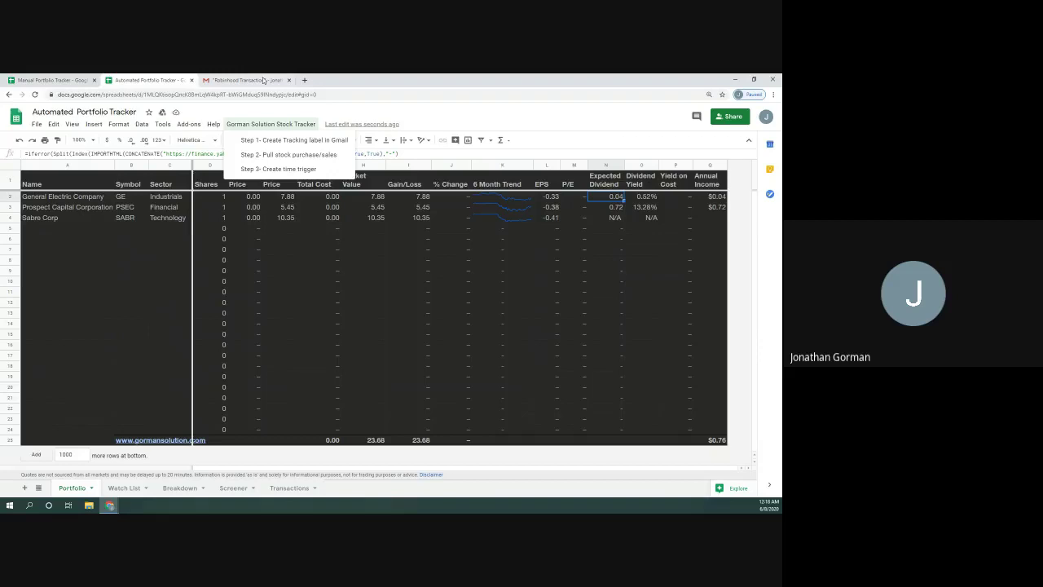
{"action": "key", "text": "ctrl+Tab"}
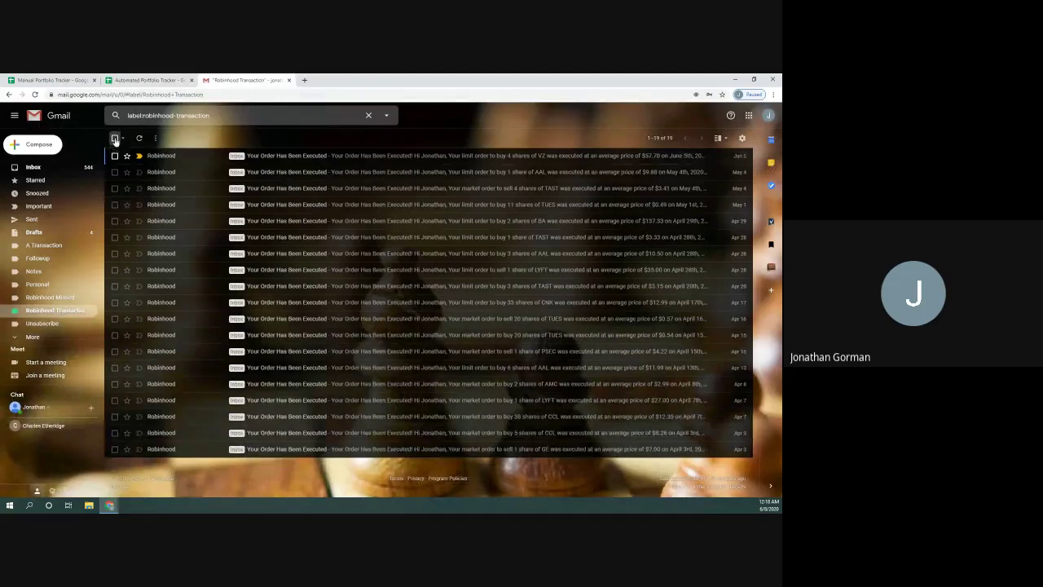
Strip the Robinhood Transaction label from all 19 emails and return to the tracker
{"action": "left_click", "coordinate": [116, 139]}
{"action": "left_click", "coordinate": [277, 138]}
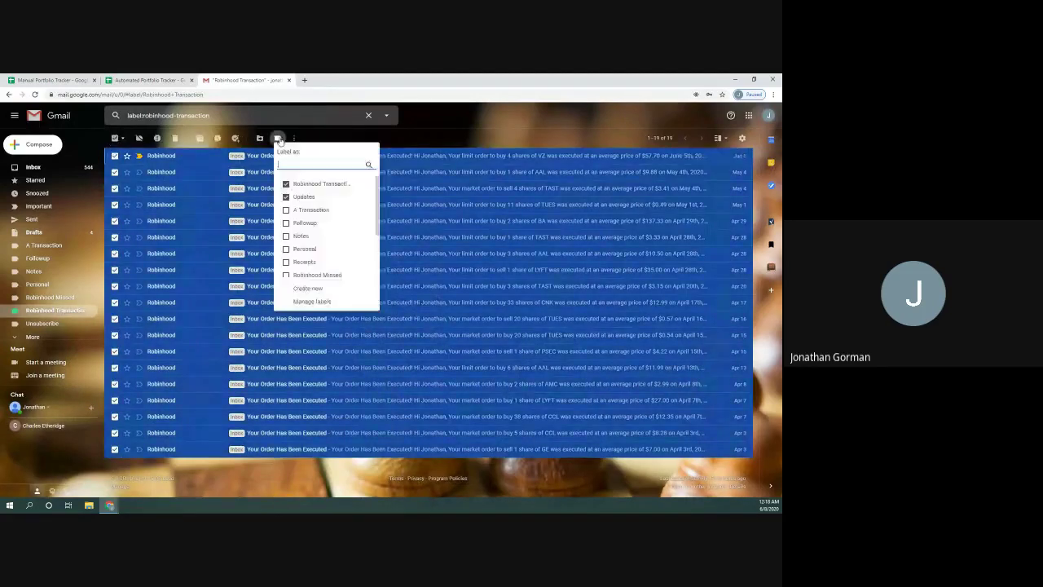
{"action": "left_click", "coordinate": [286, 184]}
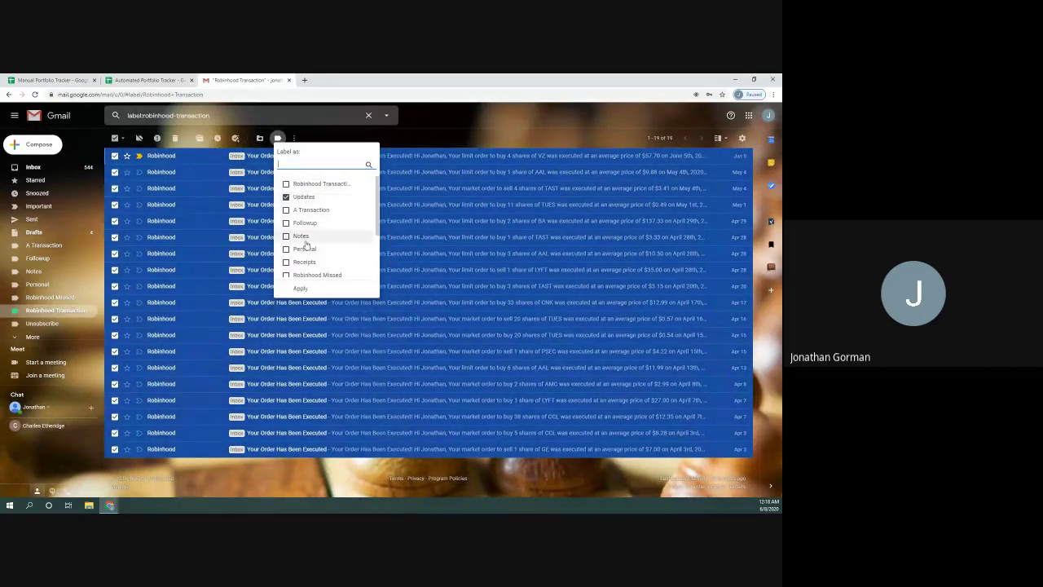
{"action": "left_click", "coordinate": [295, 292]}
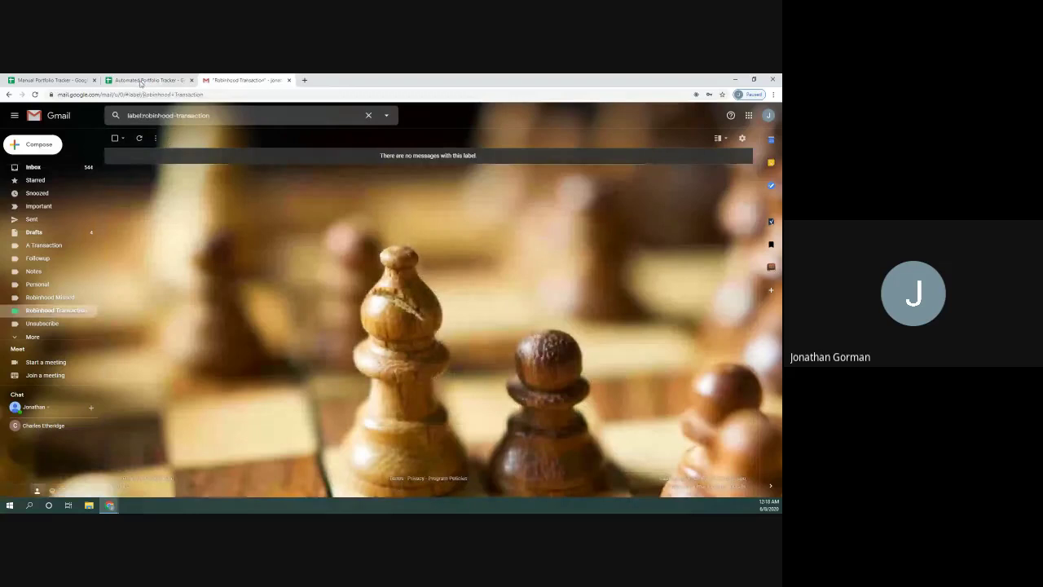
{"action": "left_click", "coordinate": [140, 81]}
Run Step 2 from the Gorman Solution Stock Tracker menu, then review the 22 Transactions rows
{"action": "left_click", "coordinate": [271, 124]}
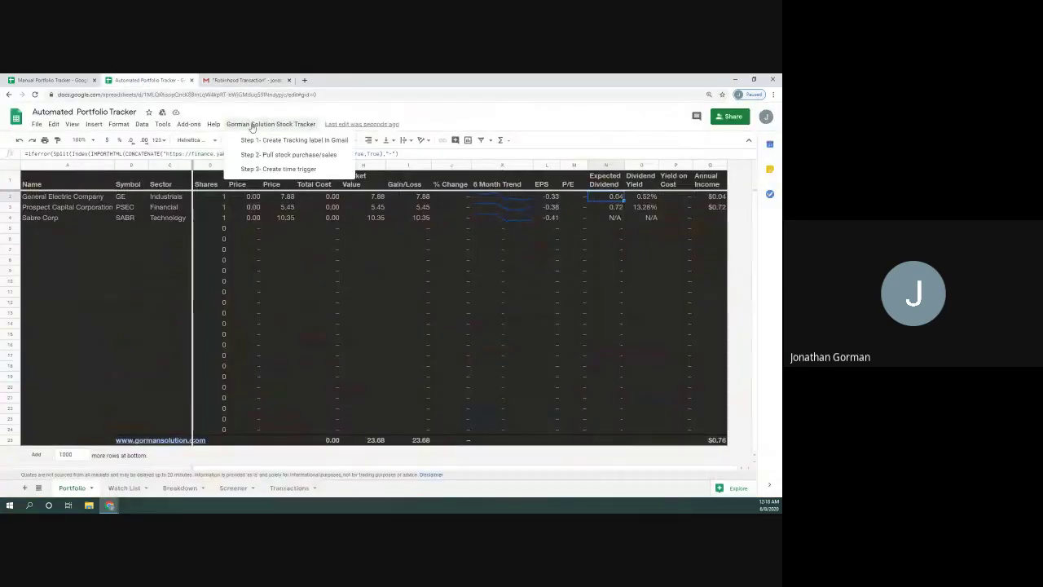
{"action": "left_click", "coordinate": [270, 154]}
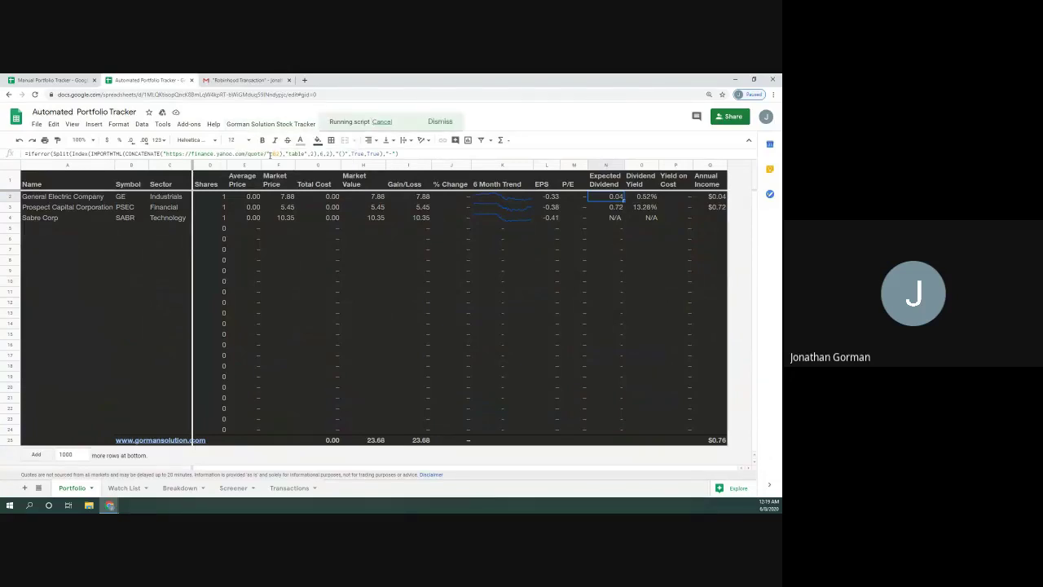
{"action": "left_click", "coordinate": [293, 489]}
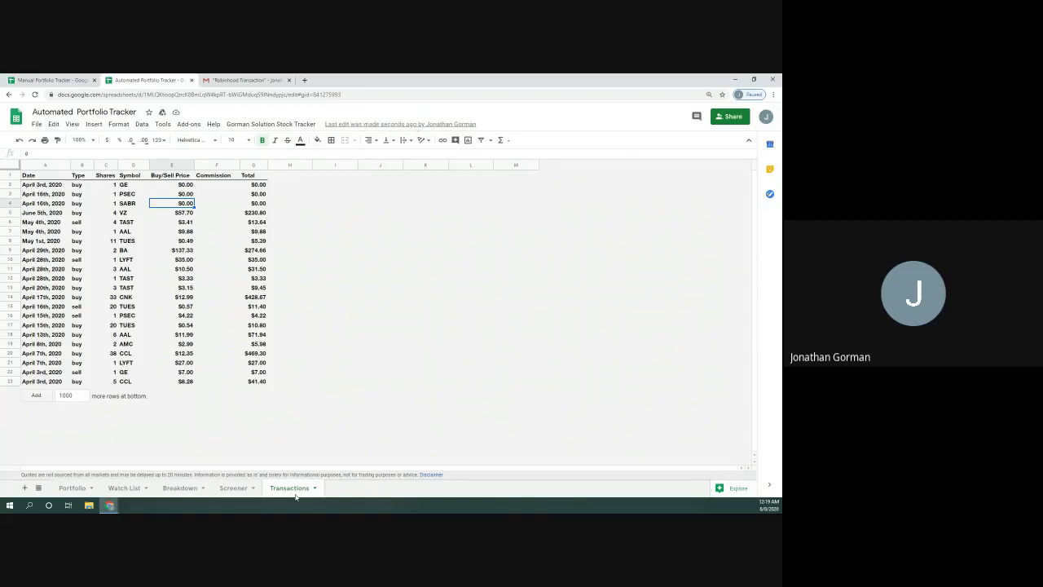
{"action": "left_click", "coordinate": [62, 488]}
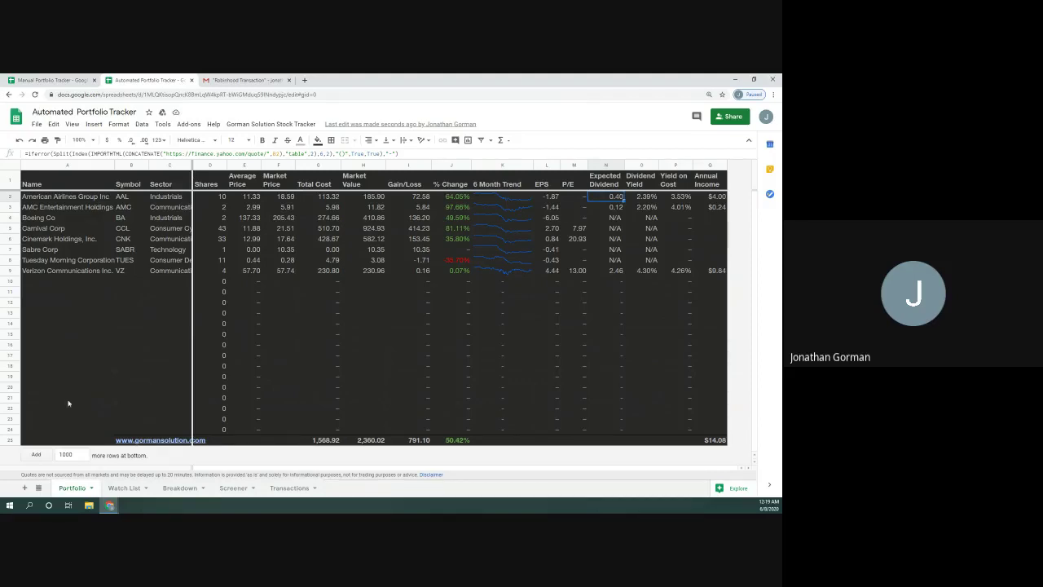
{"action": "left_click", "coordinate": [286, 489]}
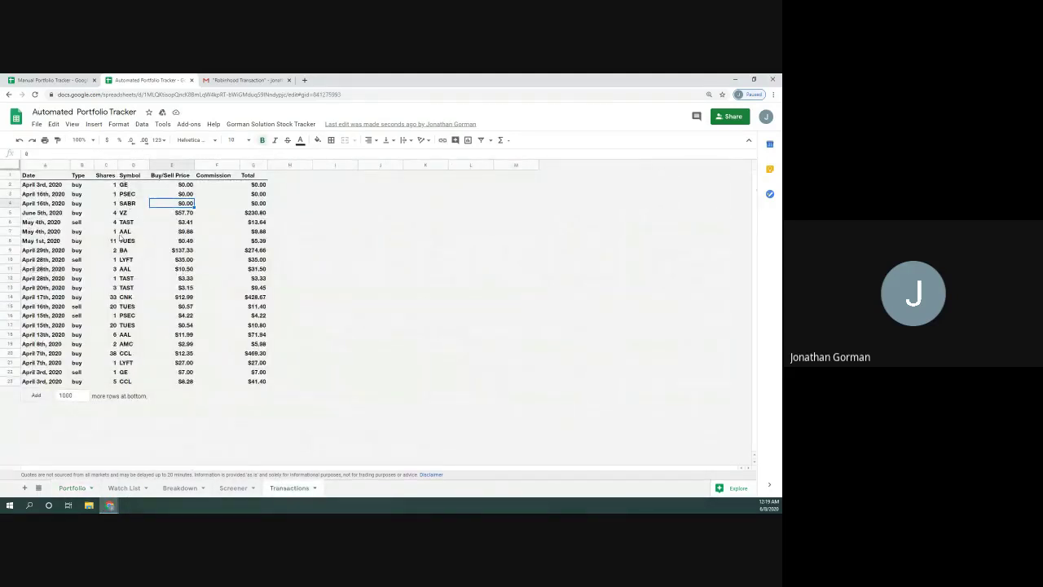
Confirm the Robinhood Transaction label holds 19 emails, including the $57.70 VZ buy
{"action": "left_click", "coordinate": [230, 81]}
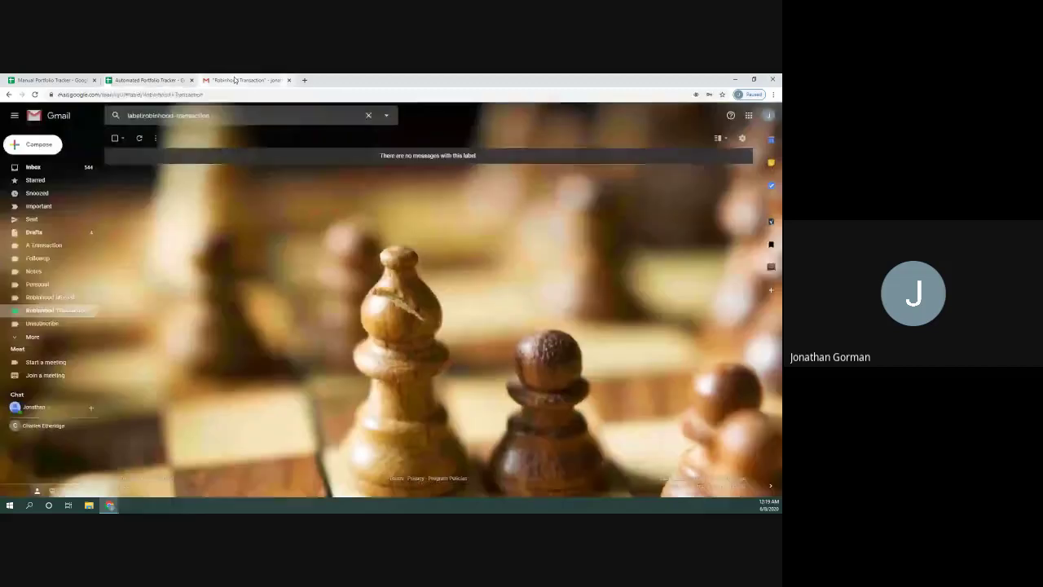
{"action": "left_click", "coordinate": [47, 312]}
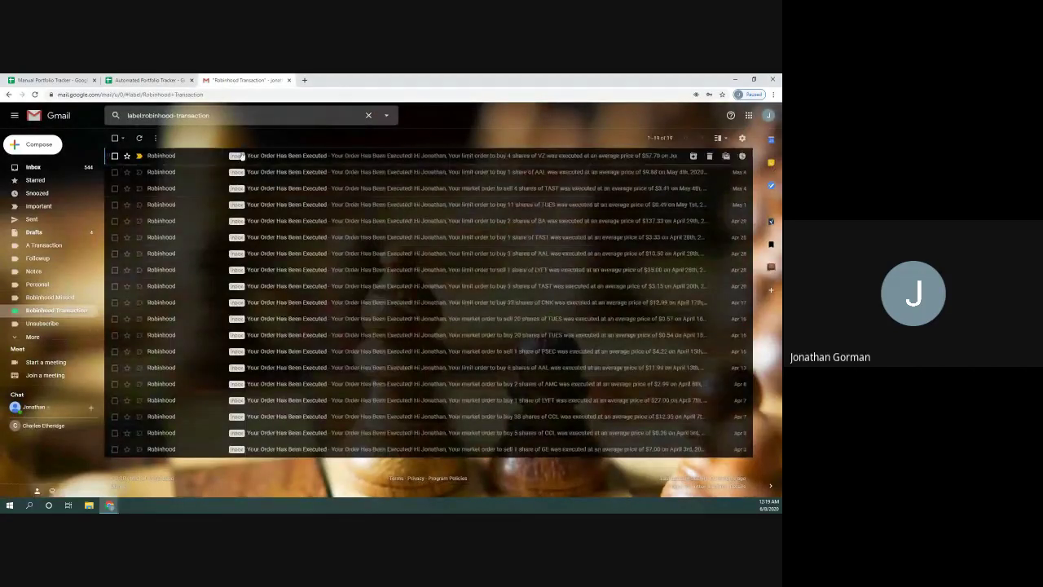
{"action": "left_click", "coordinate": [305, 157]}
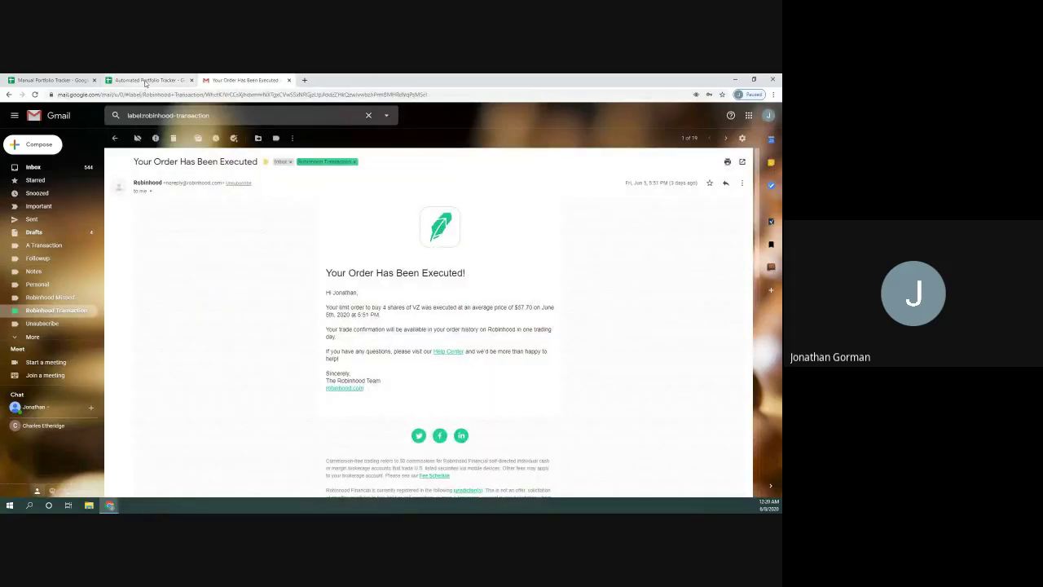
{"action": "left_click", "coordinate": [146, 80]}
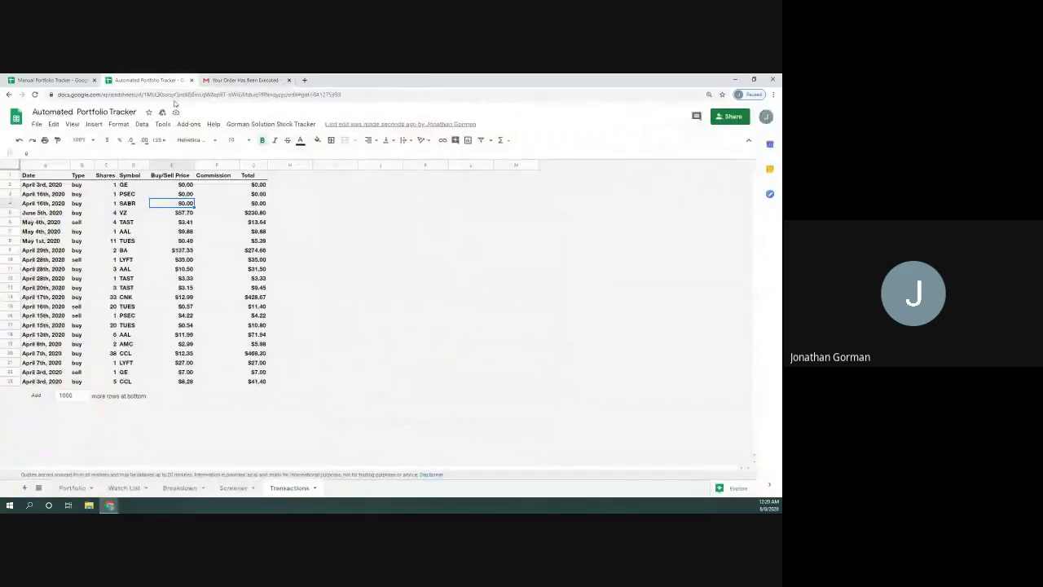
Review the tracker menu's Step 3 time-trigger option, then view the eight Portfolio holdings
{"action": "left_click", "coordinate": [255, 124]}
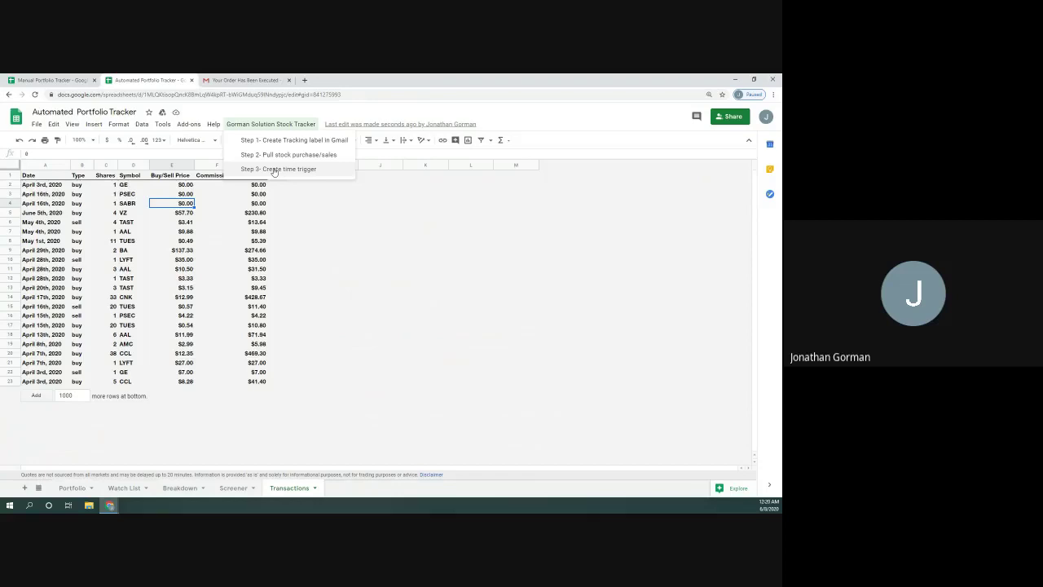
{"action": "left_click", "coordinate": [71, 487]}
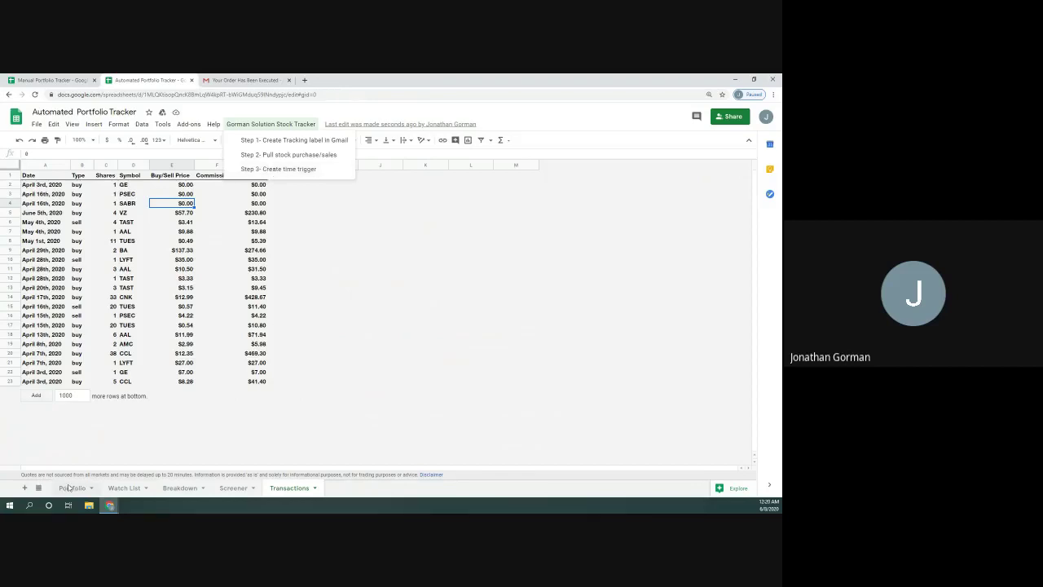